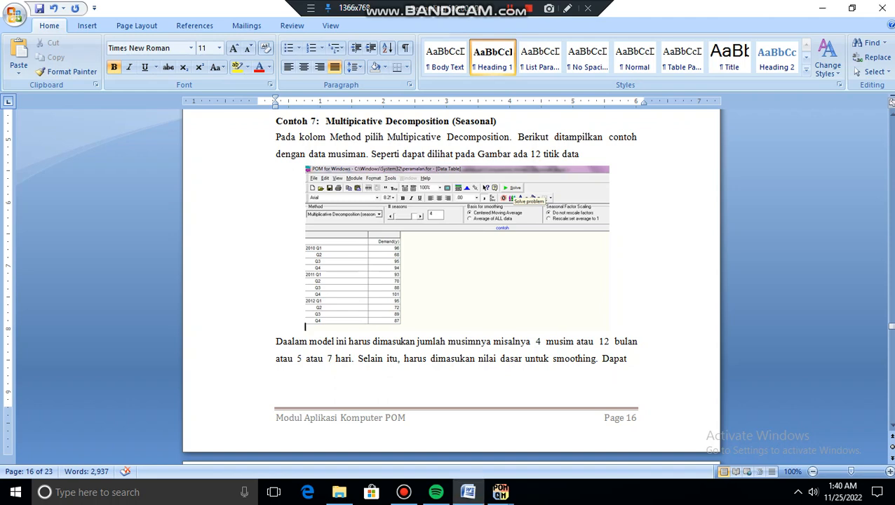
Read the Contoh 7 multiplicative decomposition instructions on pages 16 and 17 of the Word module.
{"action": "left_click", "coordinate": [308, 341]}
{"action": "key", "text": "Down"}
{"action": "key", "text": "Down"}
{"action": "key", "text": "Down"}
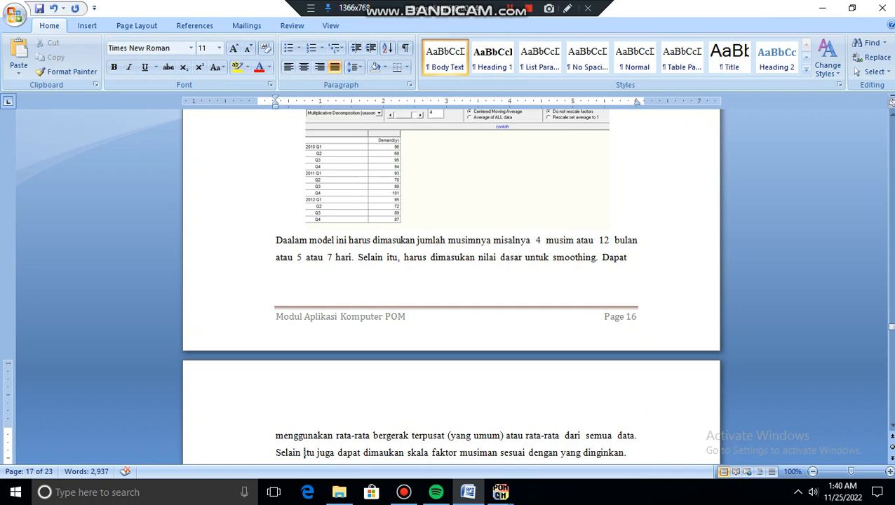
{"action": "key", "text": "Down"}
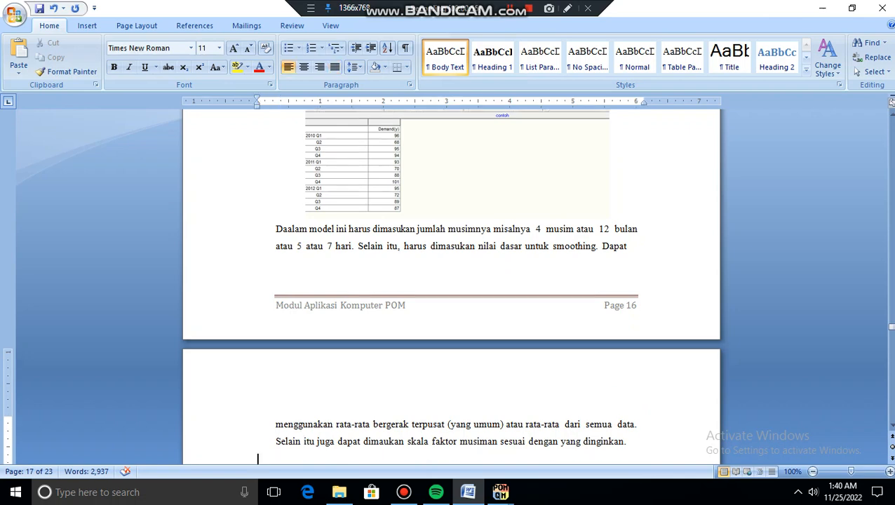
{"action": "key", "text": "Down"}
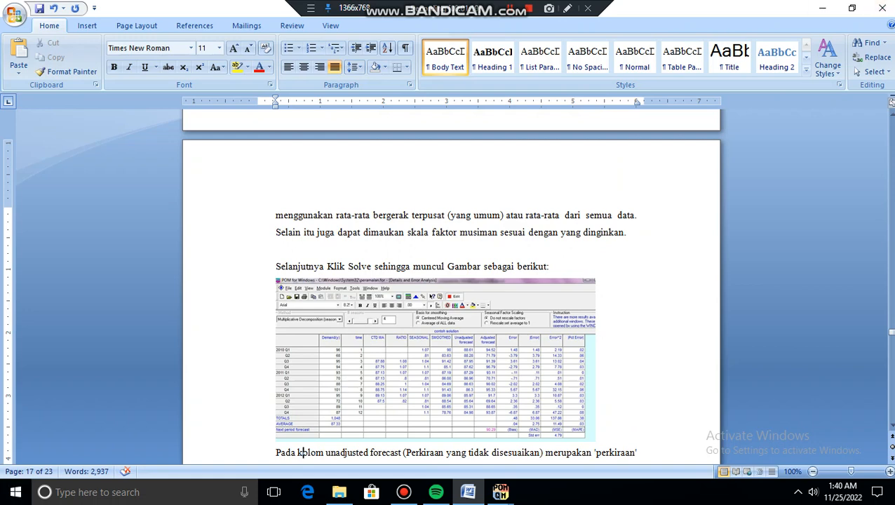
Switch to the QM for Windows graph window, return to its data, and set the method to Multiplicative Decomposition (seasonal).
{"action": "mouse_move", "coordinate": [499, 492]}
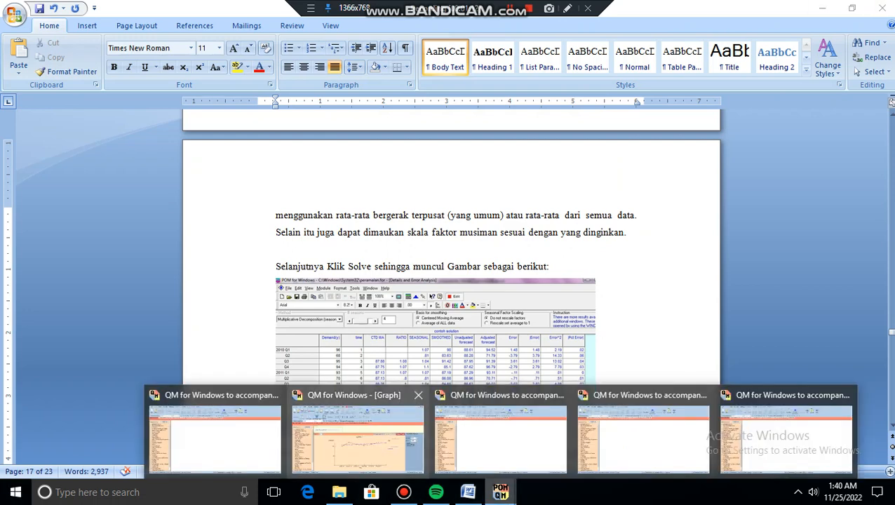
{"action": "left_click", "coordinate": [358, 438]}
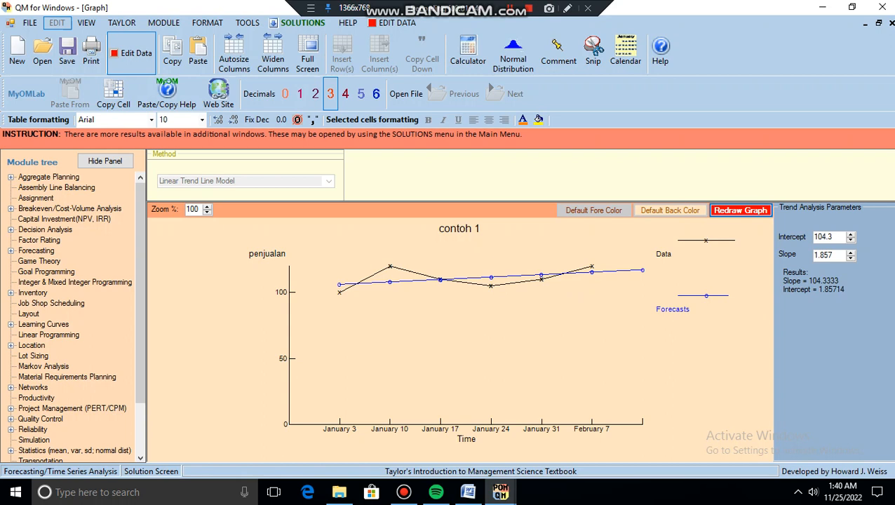
{"action": "left_click", "coordinate": [131, 53]}
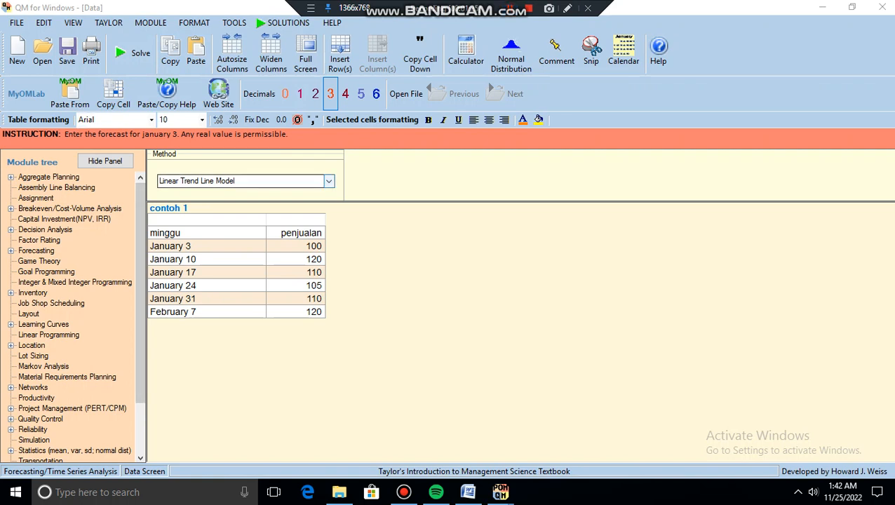
{"action": "left_click", "coordinate": [329, 181]}
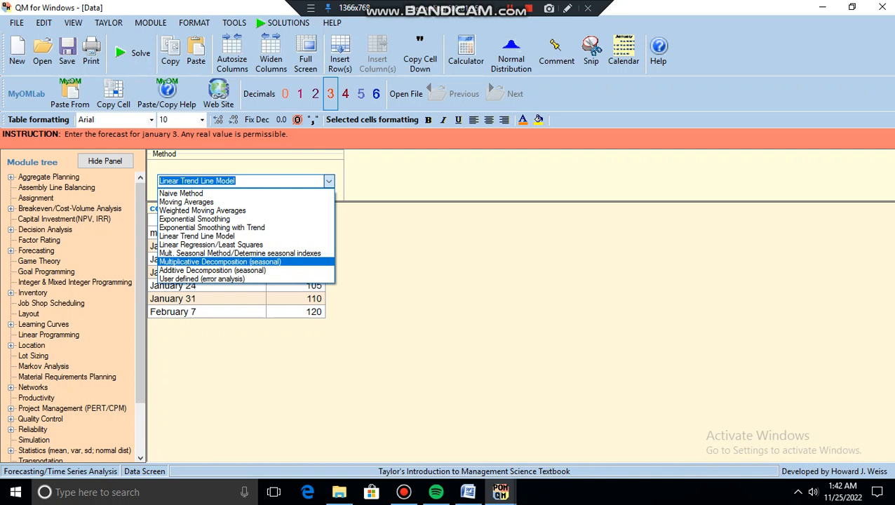
{"action": "key", "text": "Return"}
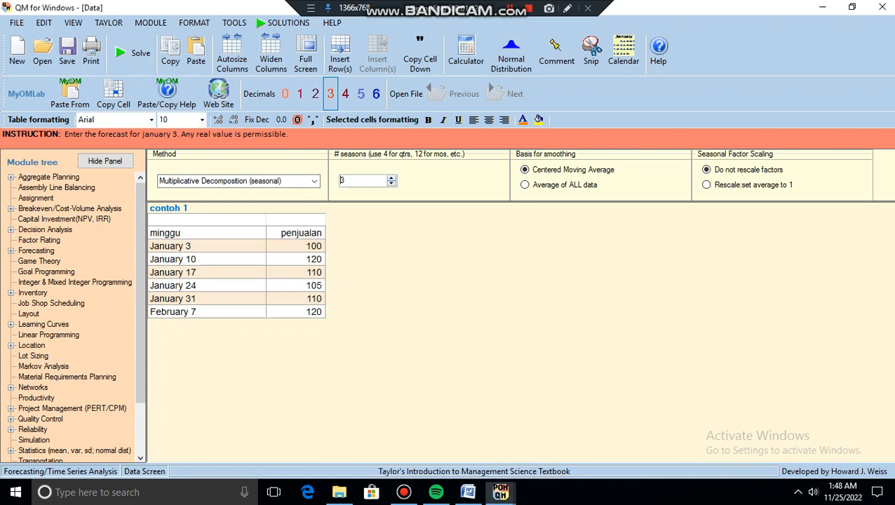
Try 4 as the number of seasons, and solve the contoh 1 forecast with 3 seasons.
{"action": "key", "text": "BackSpace"}
{"action": "type", "text": "4"}
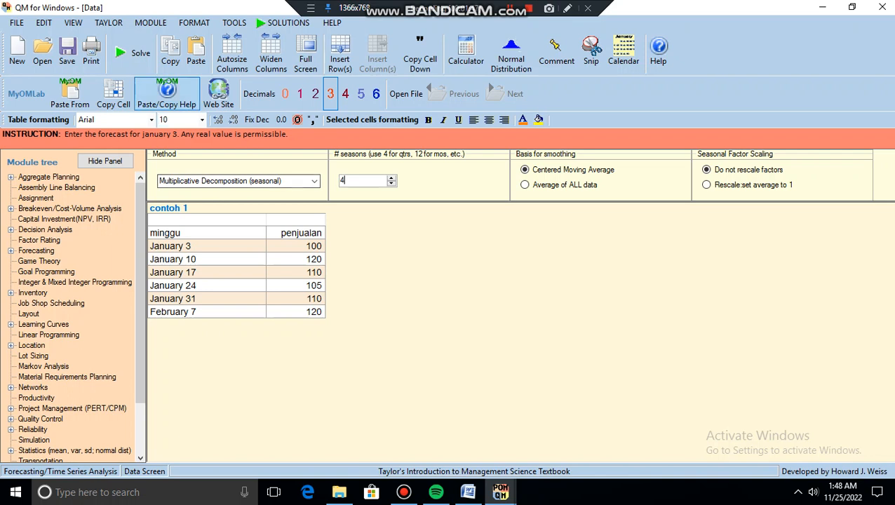
{"action": "left_click", "coordinate": [133, 54]}
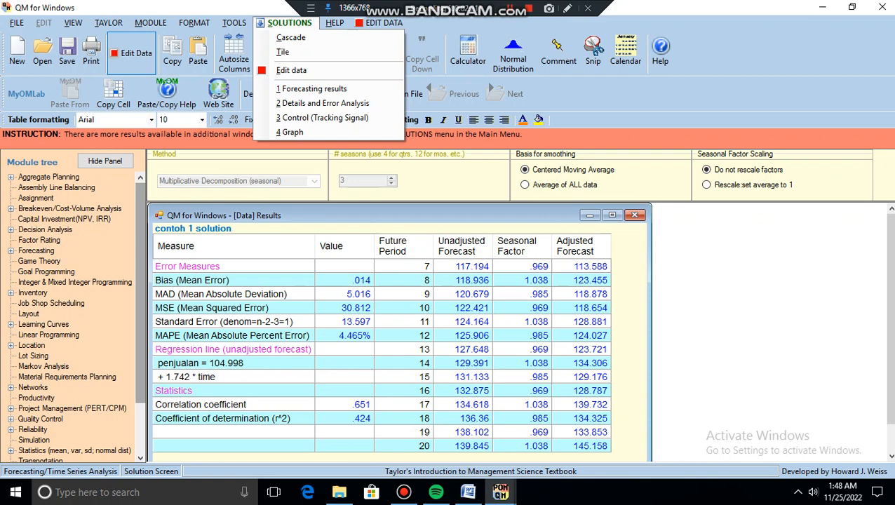
{"action": "key", "text": "Escape"}
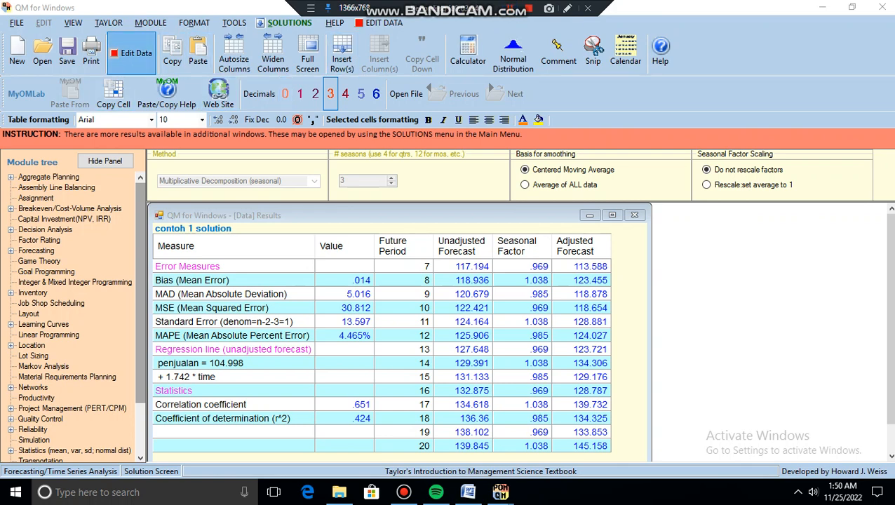
Return to the data, solve the forecast again, and open the Details and Error Analysis results.
{"action": "left_click", "coordinate": [134, 54]}
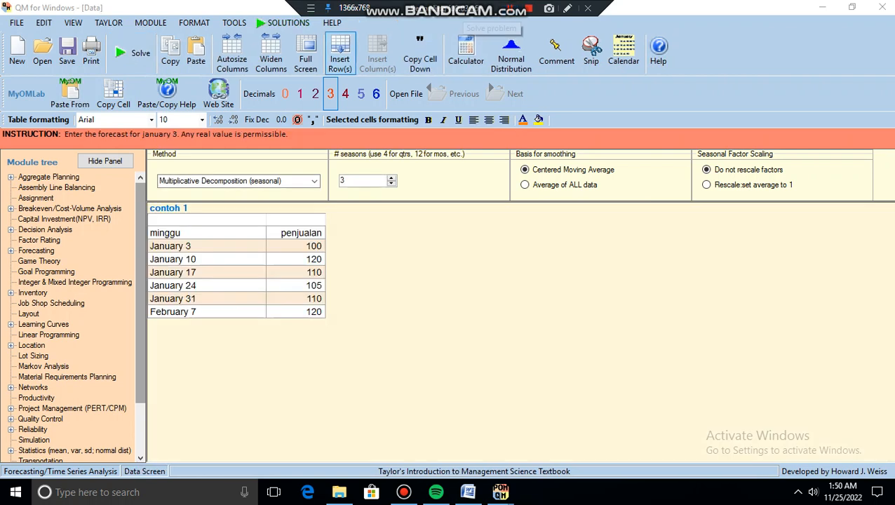
{"action": "left_click", "coordinate": [133, 55]}
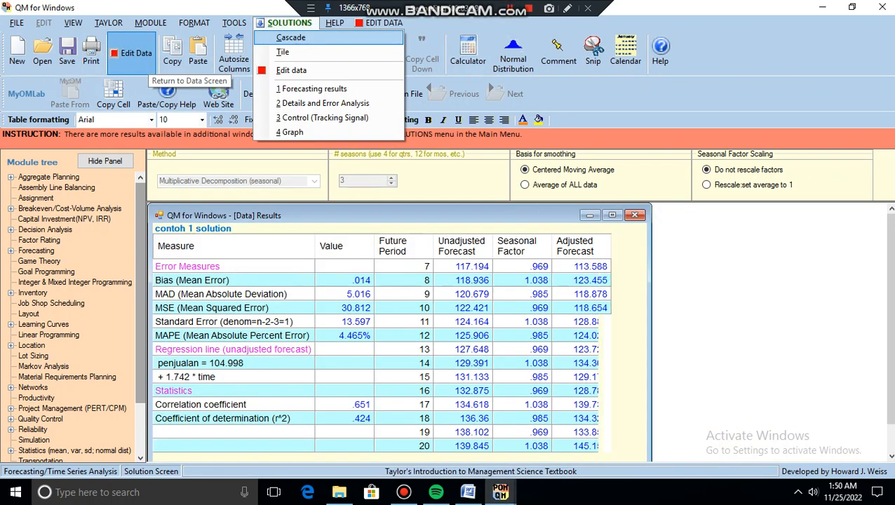
{"action": "left_click", "coordinate": [338, 104]}
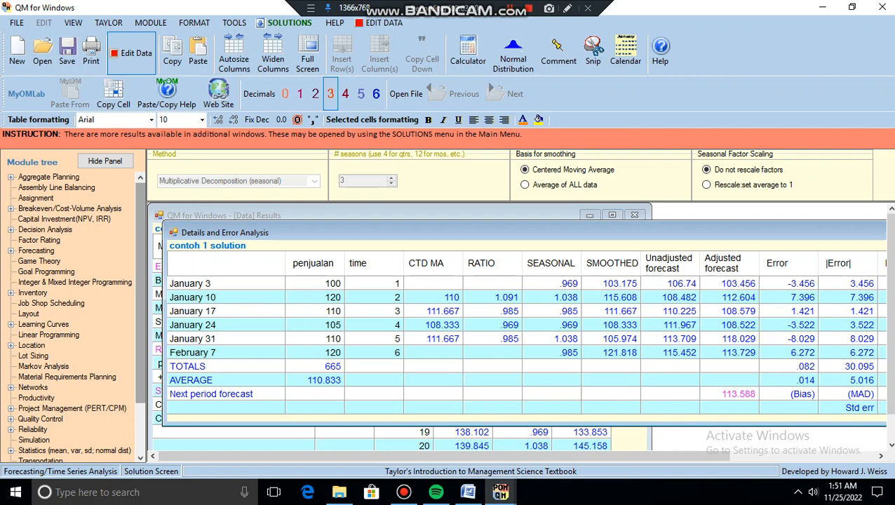
Go back to the data, re-solve the problem, and open the Control (Tracking Signal) results.
{"action": "left_click", "coordinate": [131, 56]}
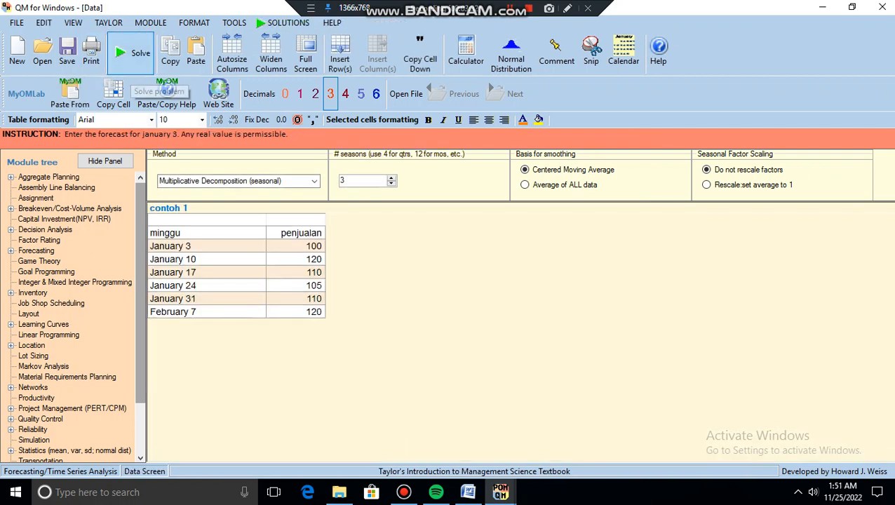
{"action": "left_click", "coordinate": [132, 56]}
{"action": "left_click", "coordinate": [284, 22]}
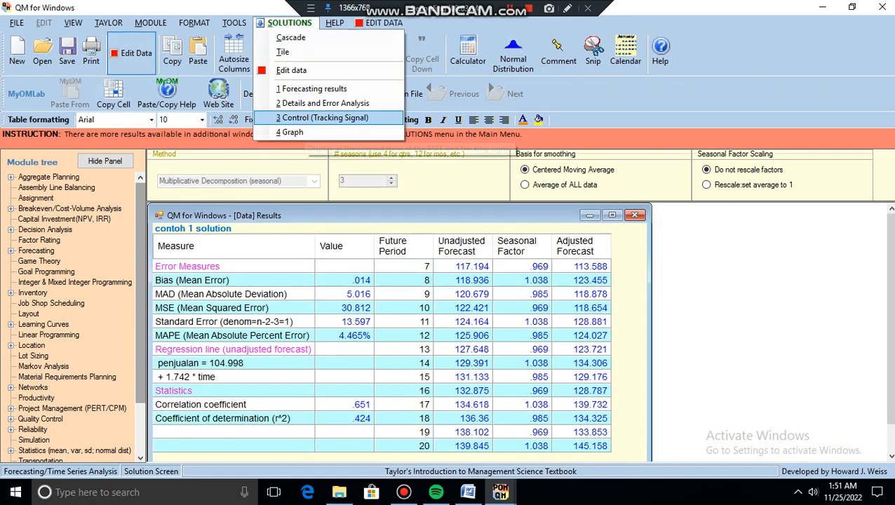
{"action": "left_click", "coordinate": [322, 117]}
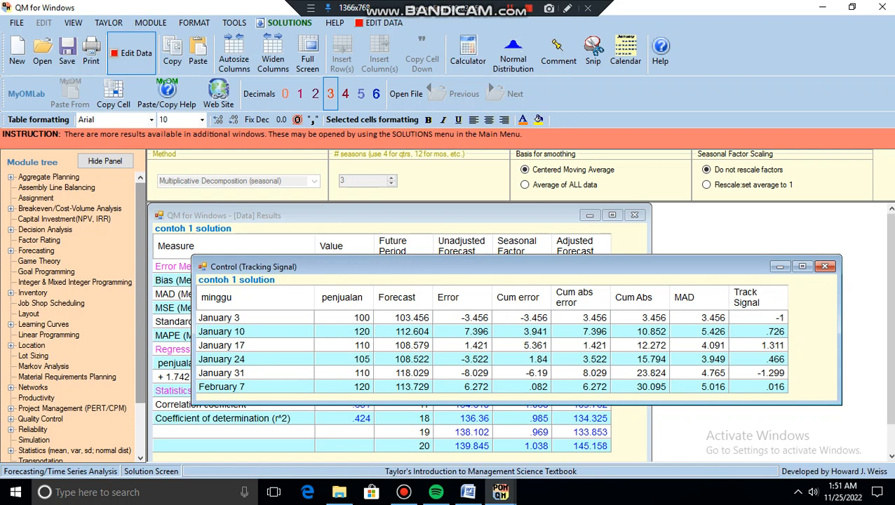
Solve the contoh 1 problem once more and reopen its Control (Tracking Signal) table.
{"action": "left_click", "coordinate": [131, 57]}
{"action": "left_click", "coordinate": [131, 56]}
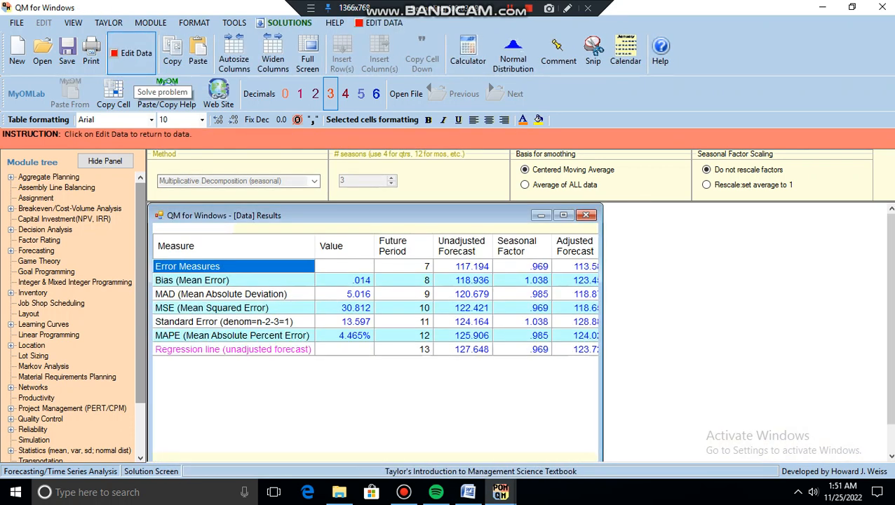
{"action": "left_click", "coordinate": [131, 56]}
{"action": "left_click", "coordinate": [286, 23]}
{"action": "left_click", "coordinate": [308, 117]}
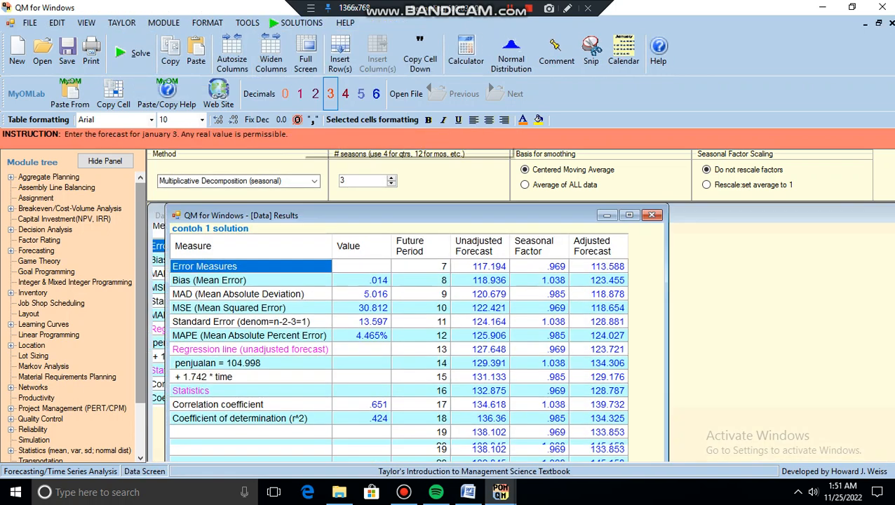
{"action": "left_click", "coordinate": [133, 54]}
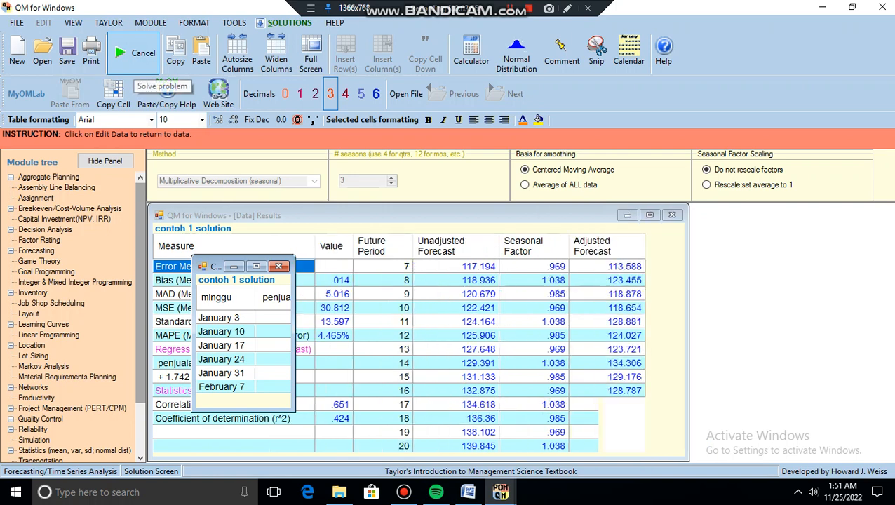
Re-solve the forecast, view the graph of data, forecasts, smoothed data and trend line, and return to the data.
{"action": "left_click", "coordinate": [137, 58]}
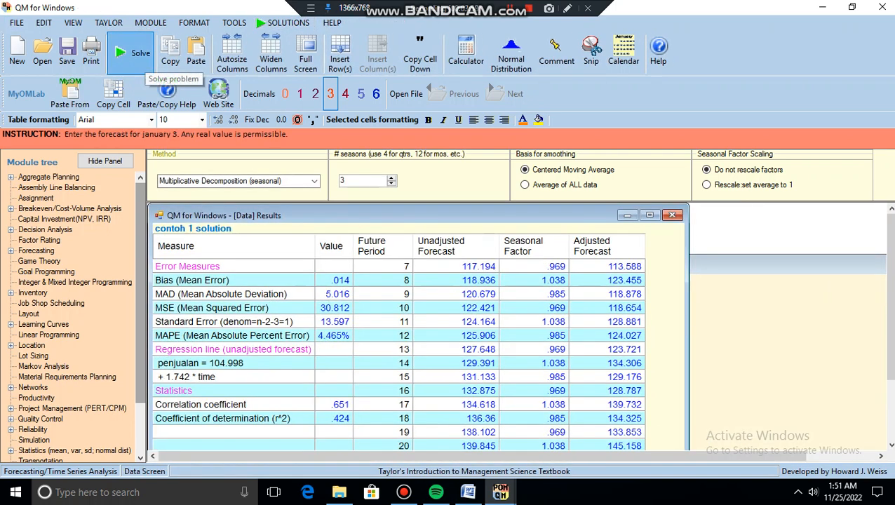
{"action": "left_click", "coordinate": [137, 58]}
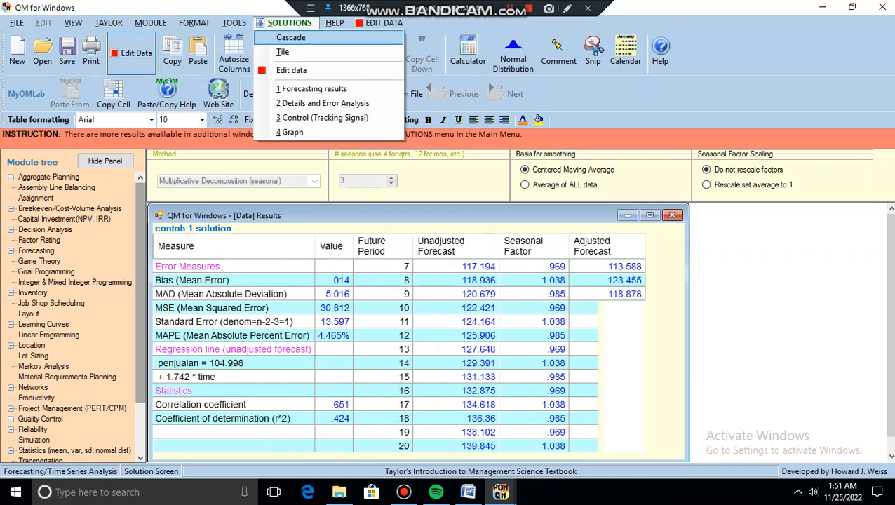
{"action": "left_click", "coordinate": [289, 23]}
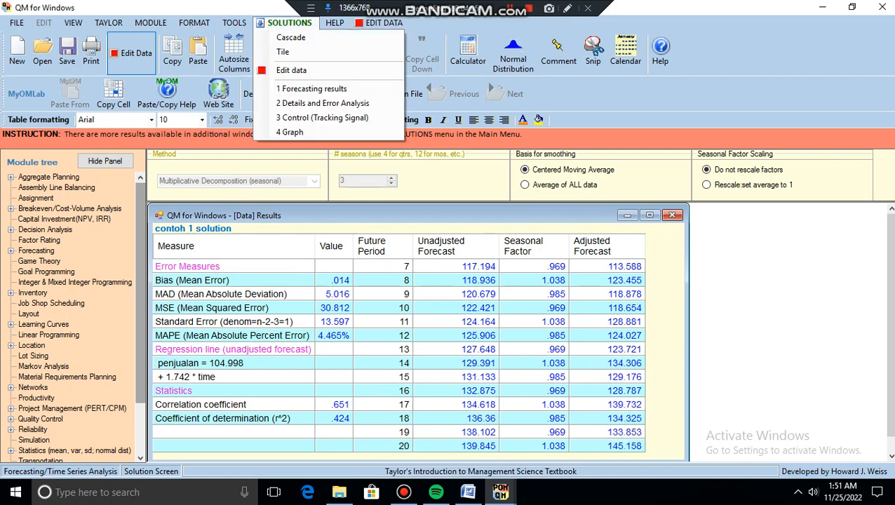
{"action": "left_click", "coordinate": [336, 132]}
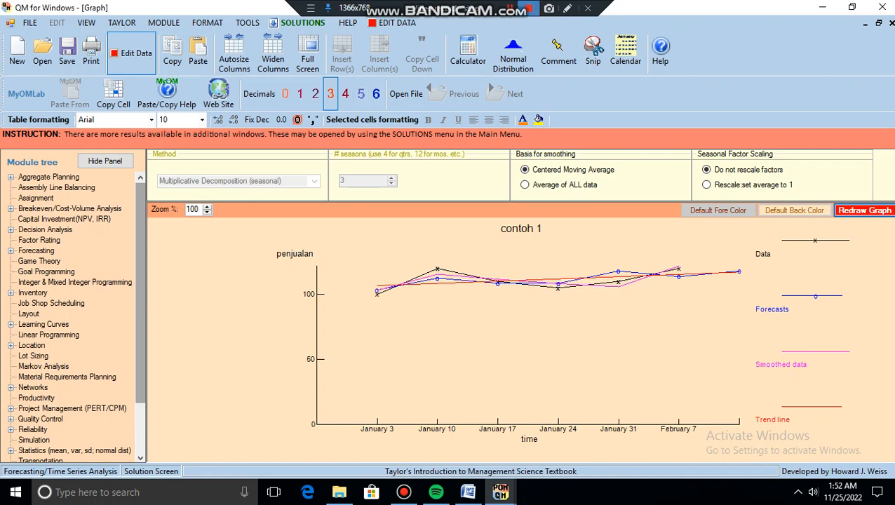
{"action": "left_click", "coordinate": [132, 54]}
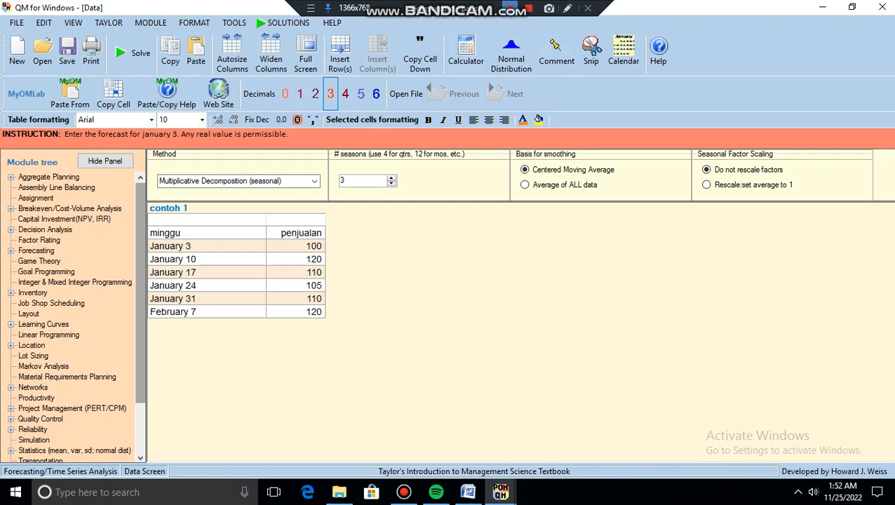
Switch to the Word module and read the Contoh 8 multiple linear regression section, its case table and the solution steps.
{"action": "left_click", "coordinate": [822, 7]}
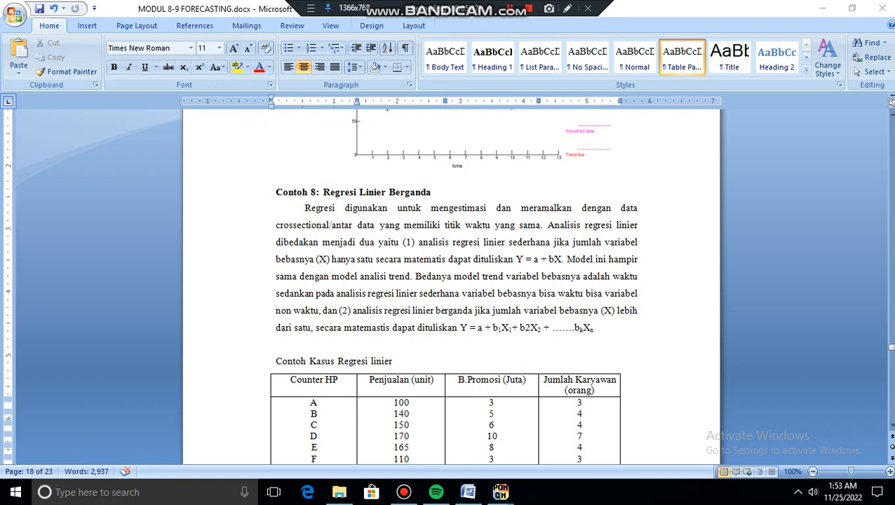
{"action": "left_click", "coordinate": [594, 328]}
{"action": "left_click", "coordinate": [594, 328]}
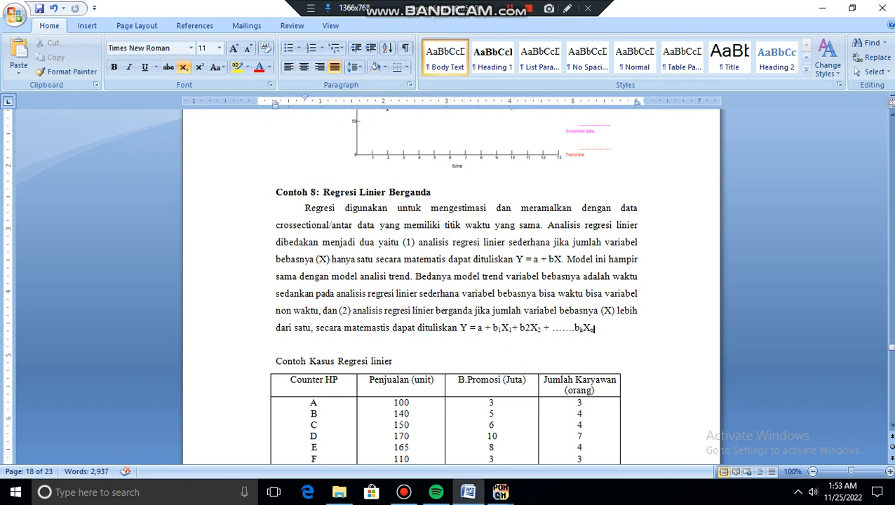
{"action": "key", "text": "Down"}
{"action": "key", "text": "Down"}
{"action": "key", "text": "Down"}
{"action": "key", "text": "Down"}
{"action": "key", "text": "Down"}
{"action": "key", "text": "Down"}
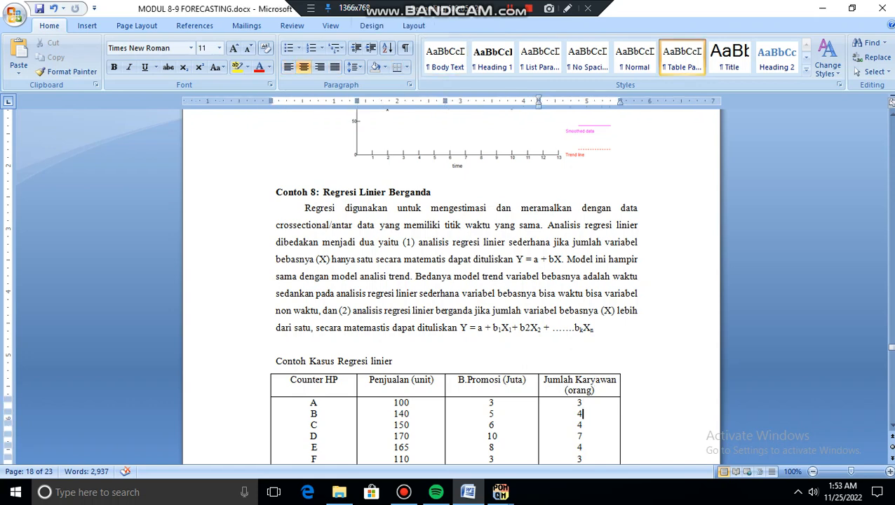
{"action": "key", "text": "Down"}
{"action": "key", "text": "Down"}
{"action": "key", "text": "Down"}
{"action": "key", "text": "Down"}
{"action": "key", "text": "Down"}
{"action": "key", "text": "Down"}
{"action": "key", "text": "Down"}
{"action": "key", "text": "Down"}
{"action": "key", "text": "Down"}
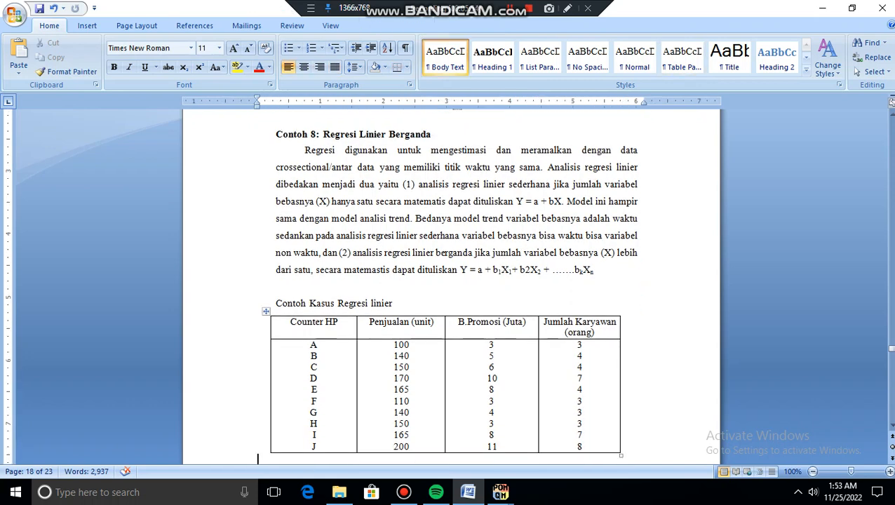
{"action": "key", "text": "Down"}
{"action": "key", "text": "Down"}
{"action": "key", "text": "Down"}
{"action": "key", "text": "Down"}
{"action": "key", "text": "Down"}
{"action": "key", "text": "Down"}
{"action": "key", "text": "Down"}
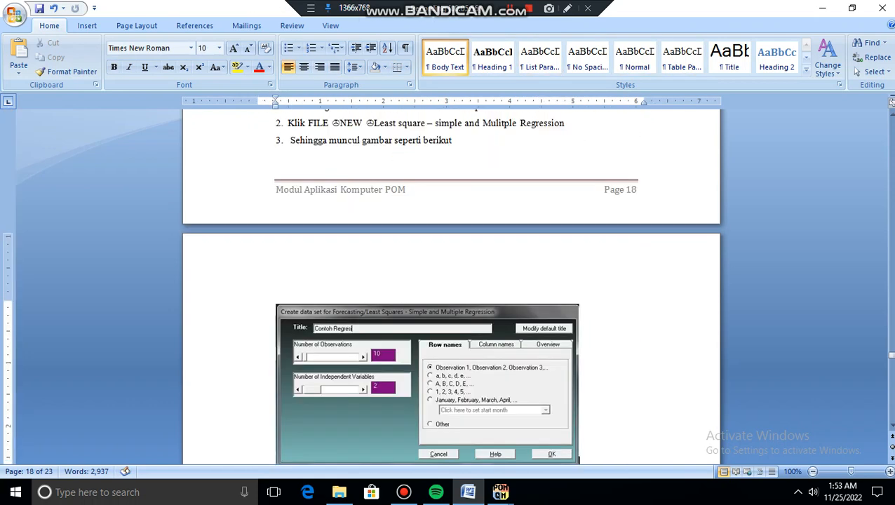
{"action": "key", "text": "Up"}
{"action": "key", "text": "Up"}
{"action": "key", "text": "Up"}
{"action": "key", "text": "Up"}
{"action": "key", "text": "Up"}
{"action": "key", "text": "Up"}
{"action": "key", "text": "Up"}
{"action": "key", "text": "Up"}
{"action": "key", "text": "Up"}
{"action": "key", "text": "Up"}
{"action": "key", "text": "Up"}
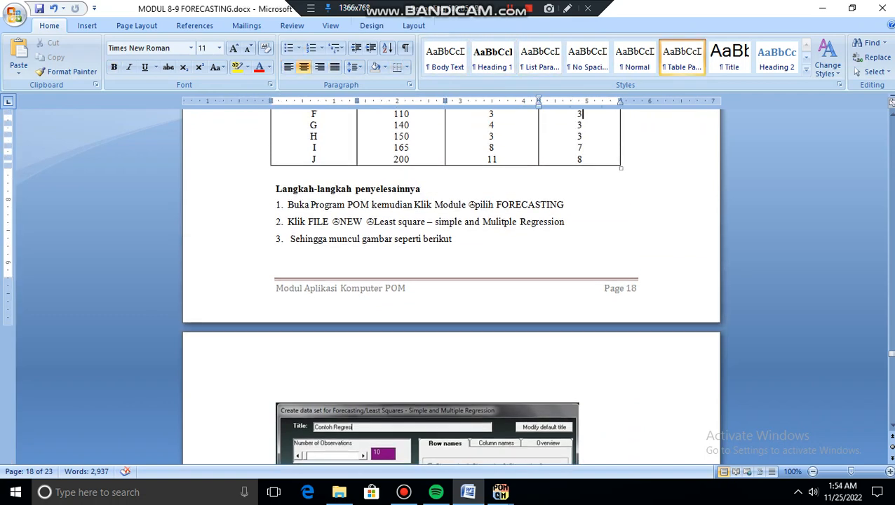
{"action": "key", "text": "Up"}
{"action": "key", "text": "Up"}
{"action": "key", "text": "Up"}
{"action": "key", "text": "Up"}
{"action": "key", "text": "Up"}
{"action": "key", "text": "Up"}
{"action": "key", "text": "Up"}
{"action": "key", "text": "Up"}
{"action": "key", "text": "Up"}
{"action": "key", "text": "Up"}
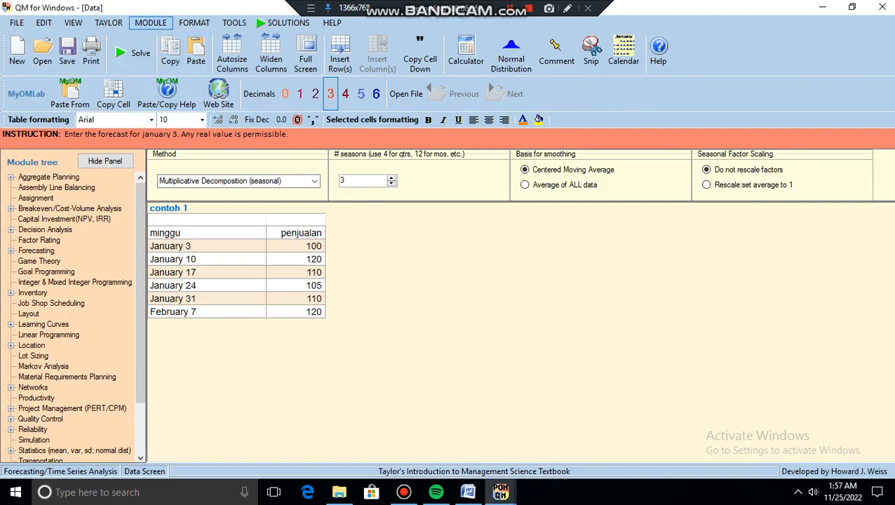
Load the Forecasting module in QM for Windows without saving the modified contoh 1 data.
{"action": "left_click", "coordinate": [150, 23]}
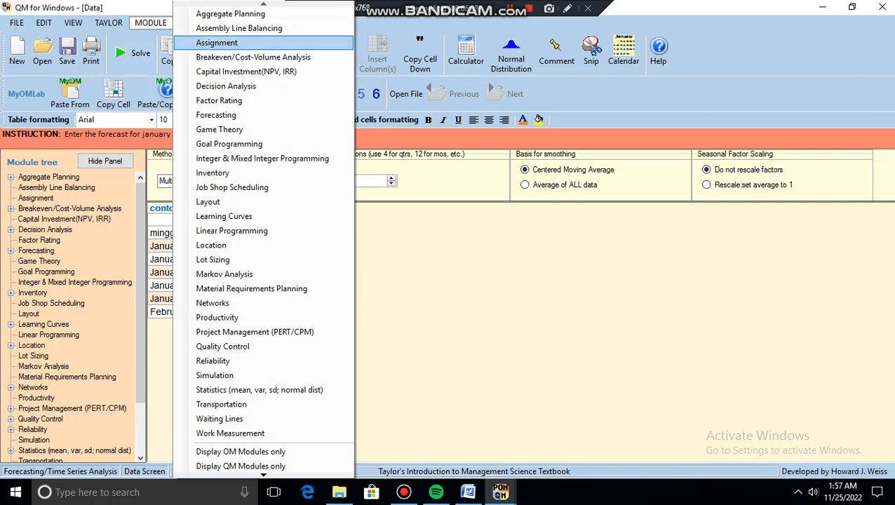
{"action": "left_click", "coordinate": [216, 114]}
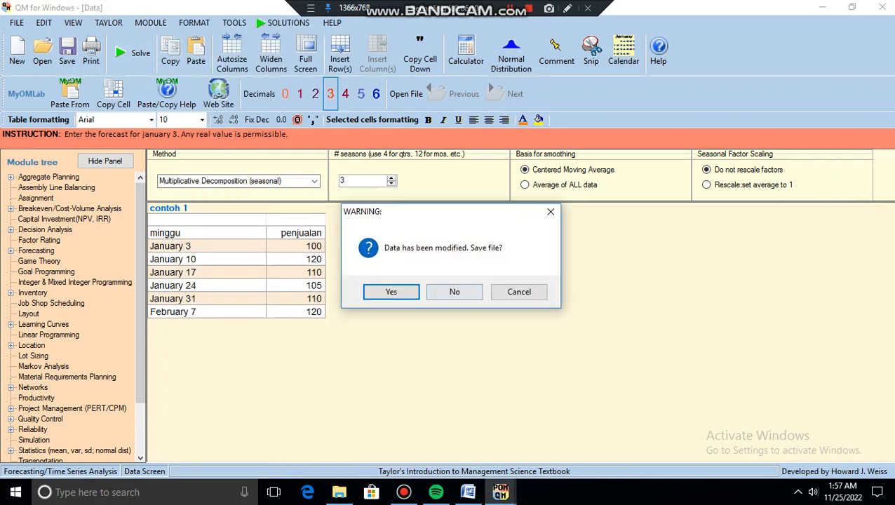
{"action": "left_click", "coordinate": [454, 292]}
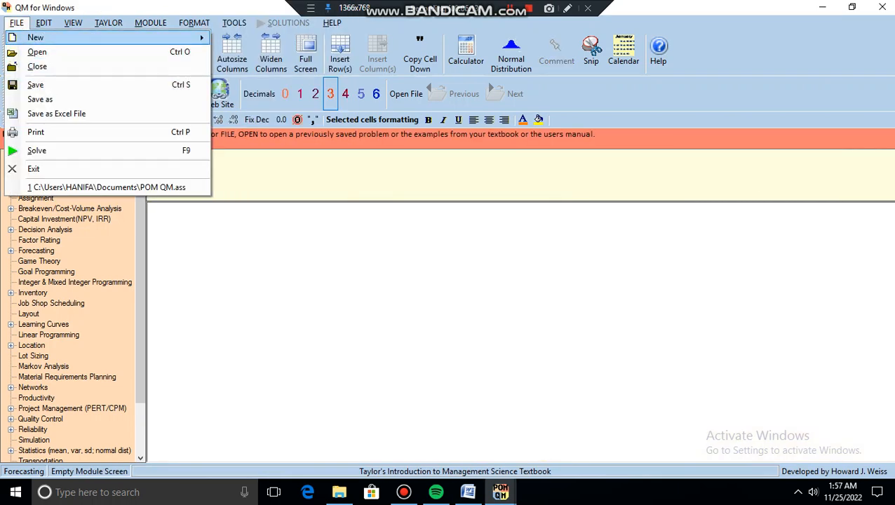
Start a new Least Squares - Simple and Multiple Regression data set and title it "contoh regressi".
{"action": "mouse_move", "coordinate": [35, 37]}
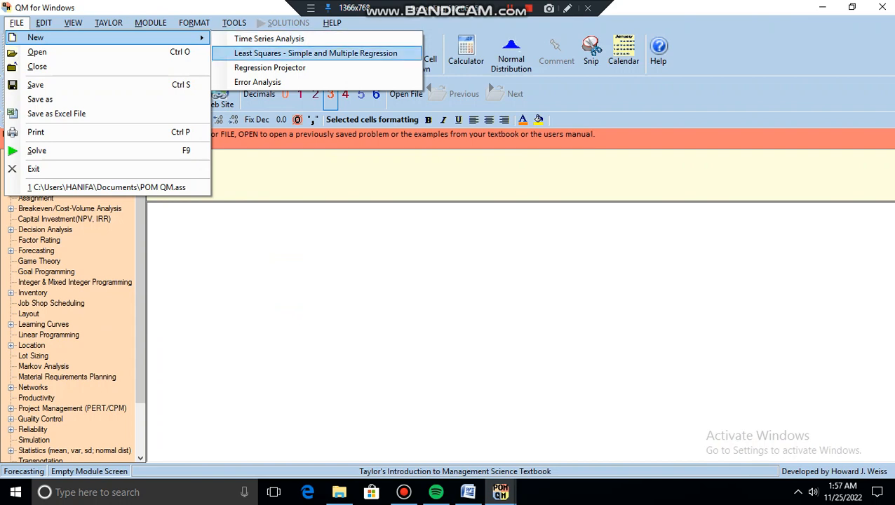
{"action": "left_click", "coordinate": [316, 53]}
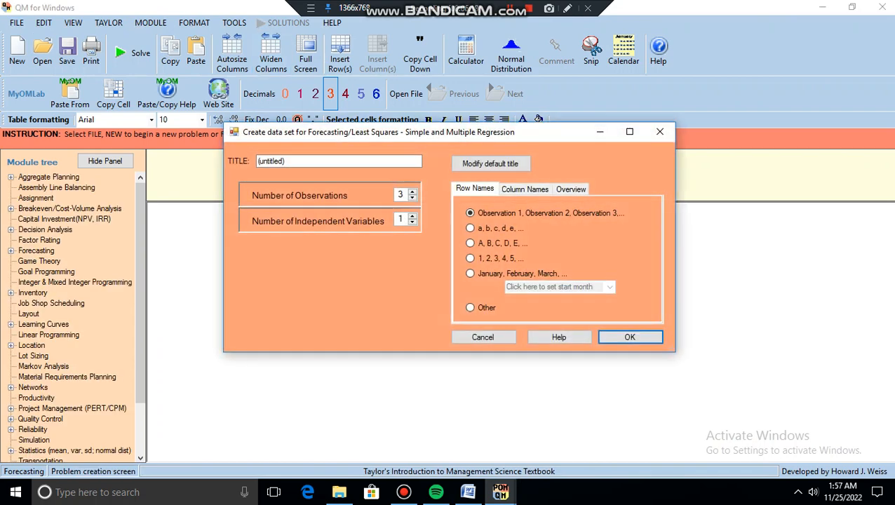
{"action": "left_click", "coordinate": [288, 161]}
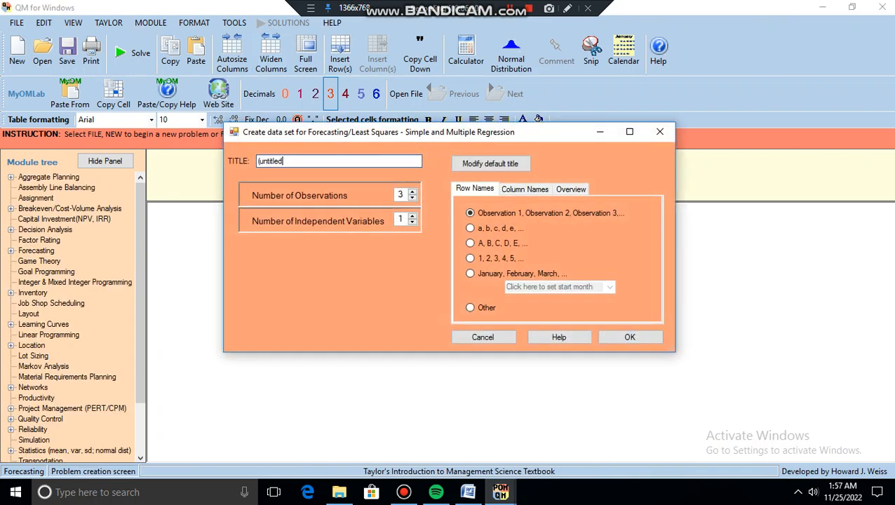
{"action": "key", "text": "BackSpace"}
{"action": "key", "text": "BackSpace"}
{"action": "key", "text": "BackSpace"}
{"action": "key", "text": "BackSpace"}
{"action": "key", "text": "BackSpace"}
{"action": "key", "text": "BackSpace"}
{"action": "key", "text": "BackSpace"}
{"action": "key", "text": "BackSpace"}
{"action": "key", "text": "BackSpace"}
{"action": "key", "text": "BackSpace"}
{"action": "type", "text": "contoh regressi"}
Set 10 observations and 2 independent variables for the data set and create it.
{"action": "left_click", "coordinate": [402, 194]}
{"action": "key", "text": "BackSpace"}
{"action": "type", "text": "1"}
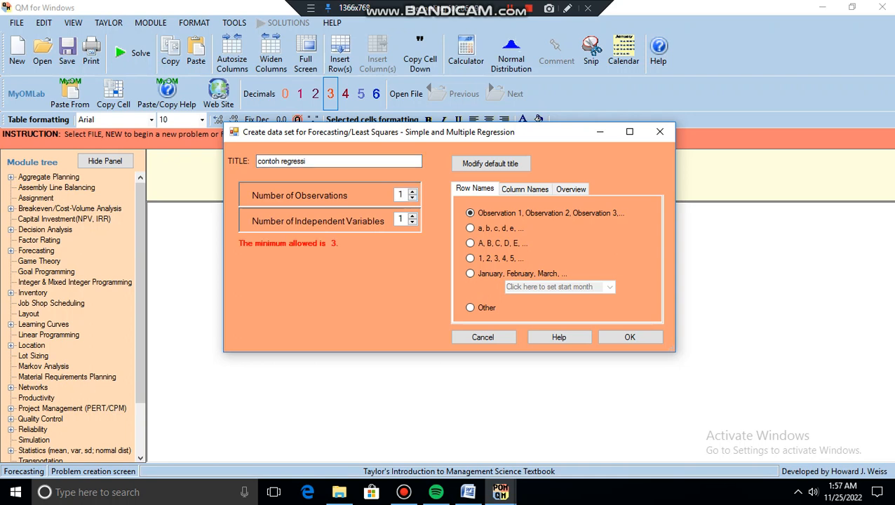
{"action": "type", "text": "0"}
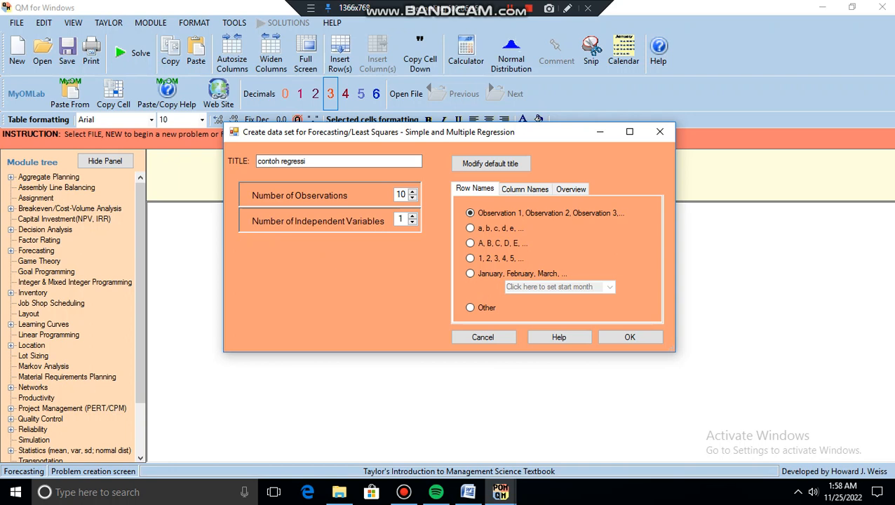
{"action": "key", "text": "BackSpace"}
{"action": "type", "text": "2"}
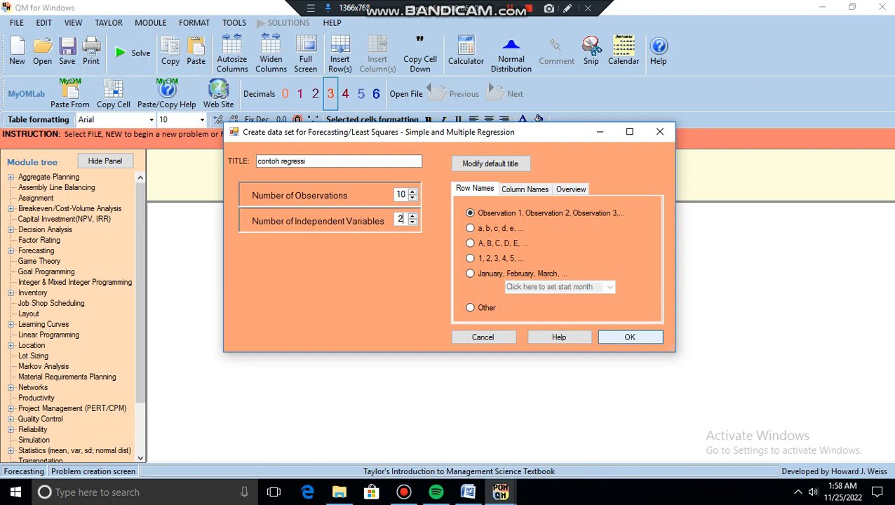
{"action": "left_click", "coordinate": [629, 337]}
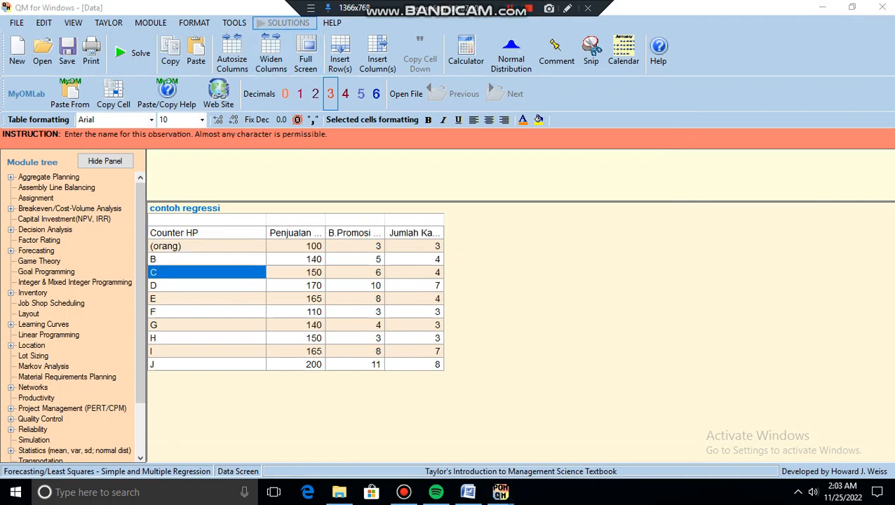
Solve the contoh regressi problem, return to its data and solve it again.
{"action": "left_click", "coordinate": [131, 53]}
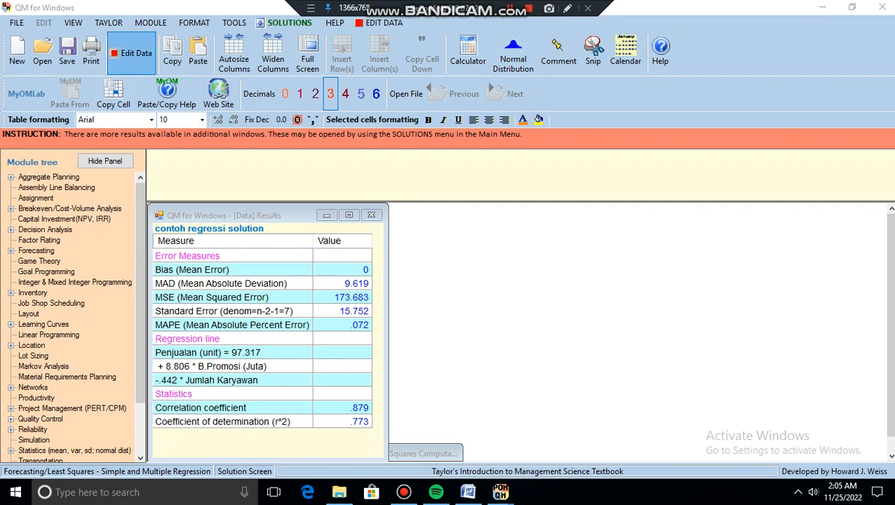
{"action": "left_click", "coordinate": [131, 56]}
{"action": "left_click", "coordinate": [131, 56]}
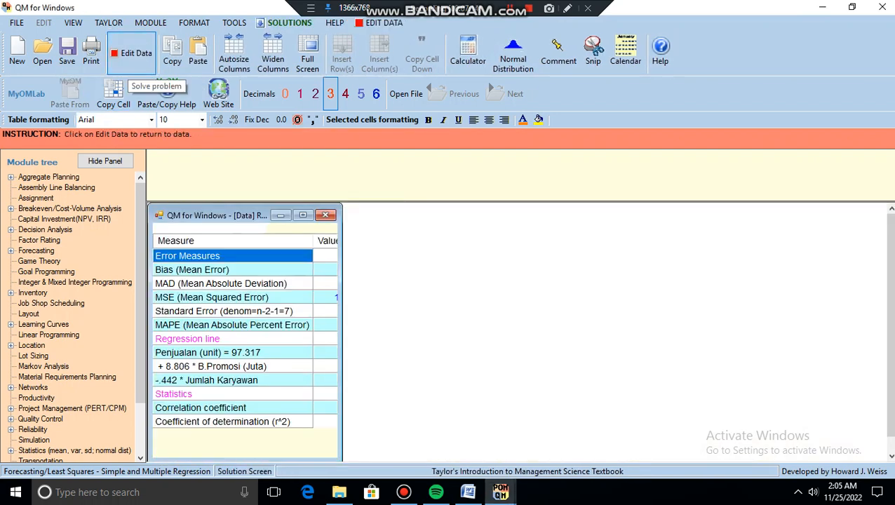